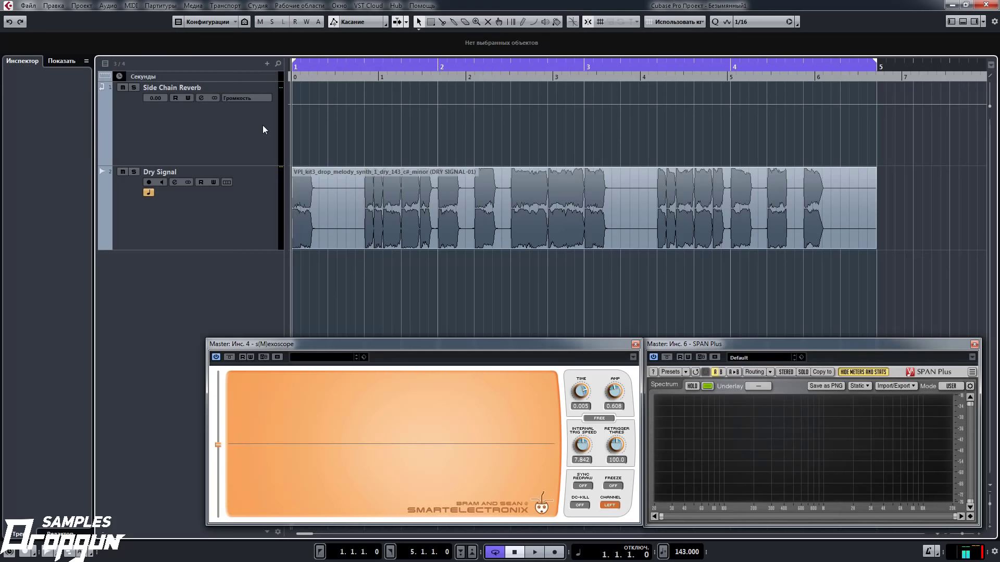
Step: Audition the project, then mute and delete the old Side Chain Reverb track
key(space)
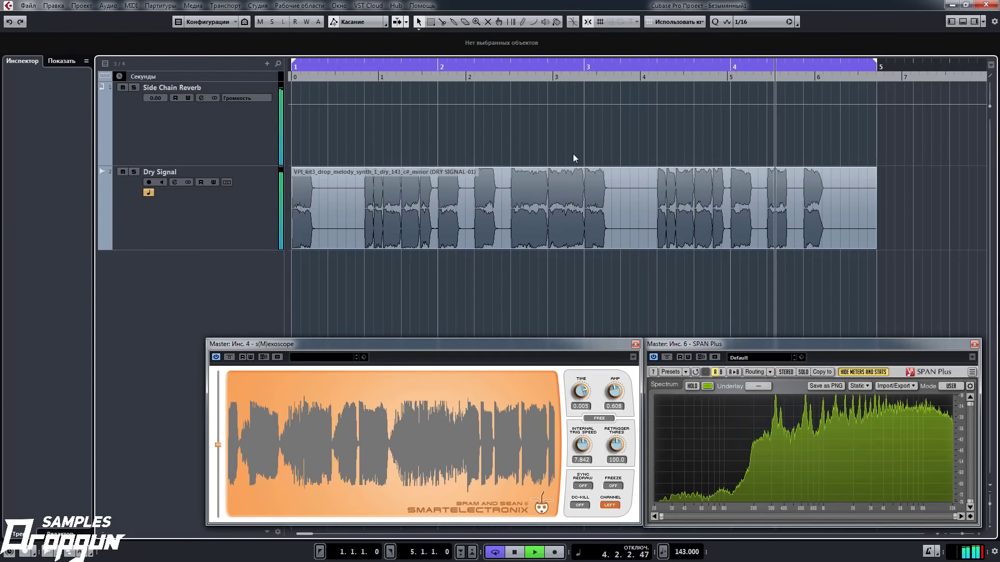
key(space)
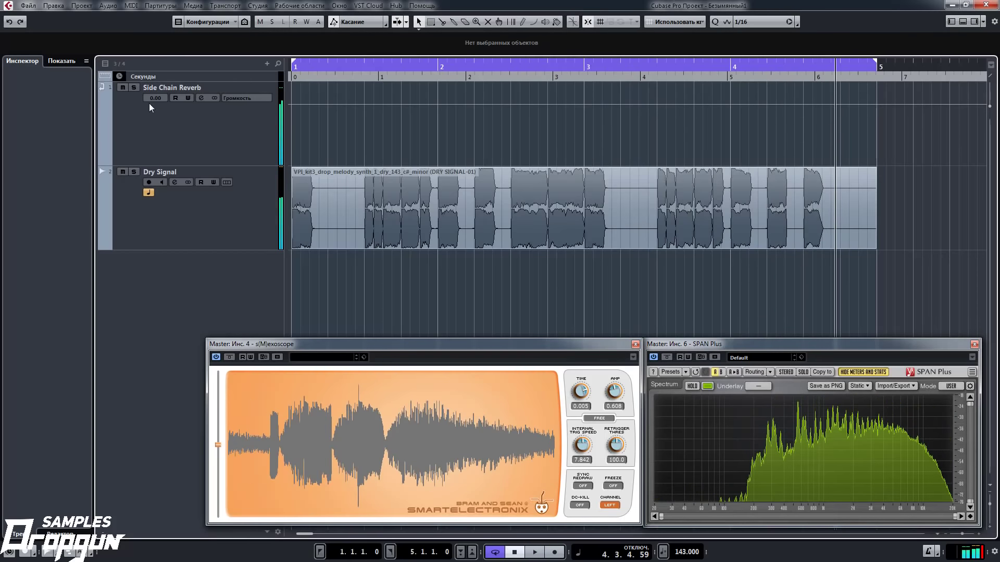
click(123, 87)
right_click(151, 115)
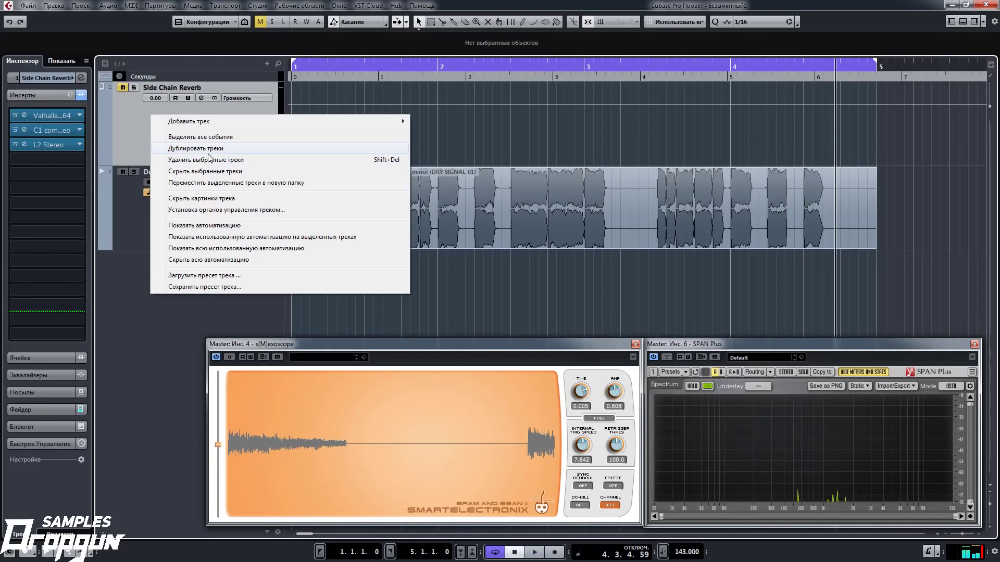
click(208, 160)
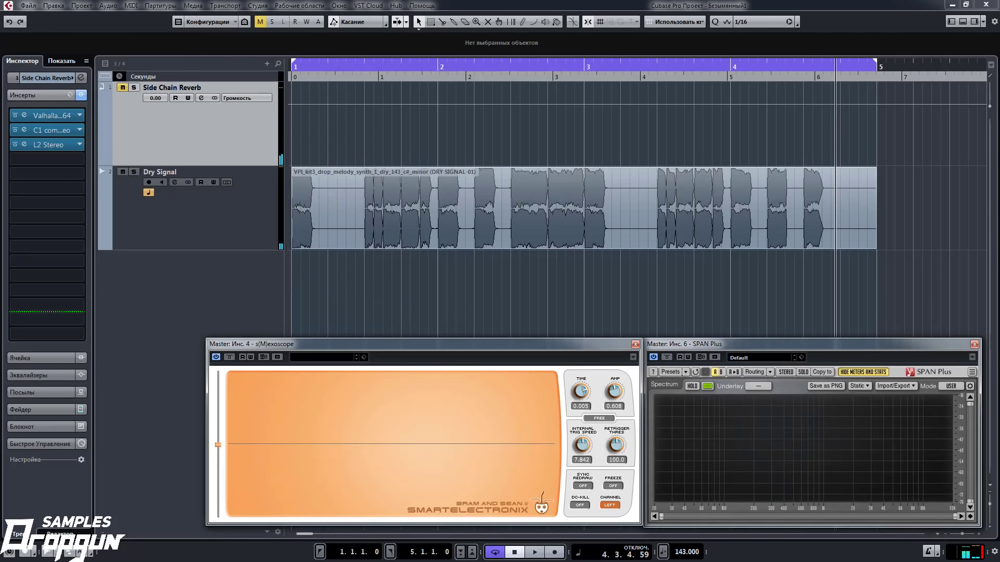
key(space)
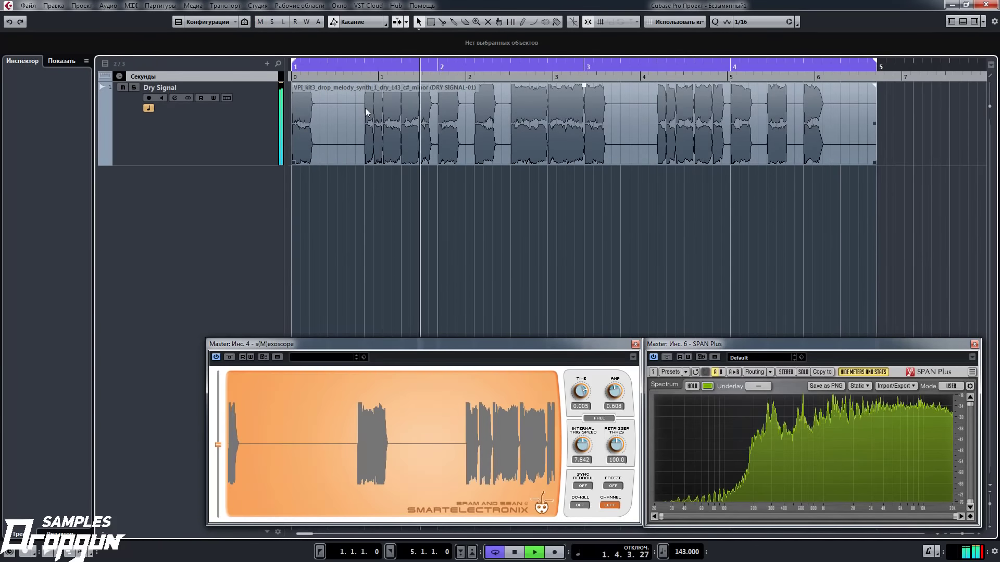
key(space)
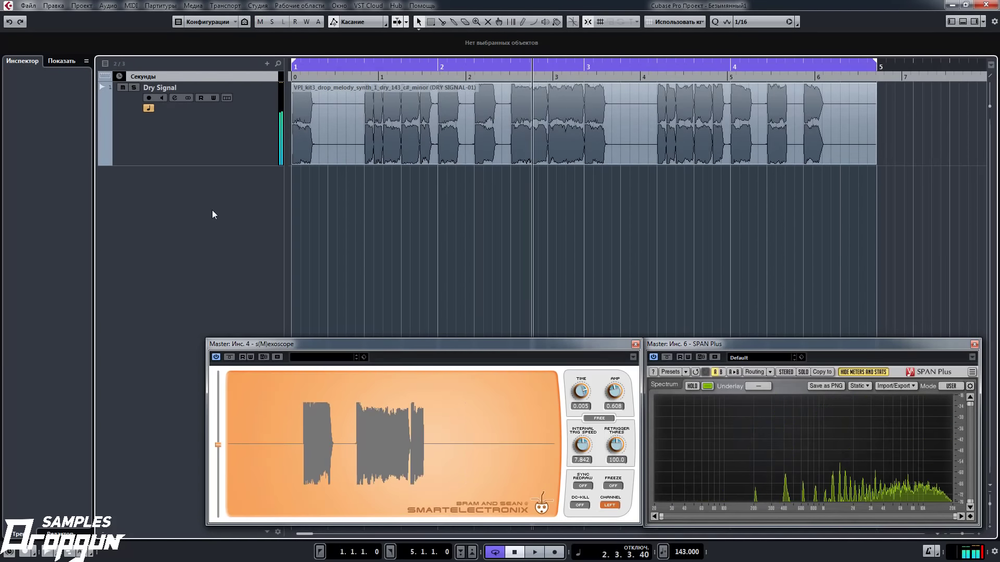
Step: Add an FX channel track named 'Side Chain Reverb'
right_click(213, 211)
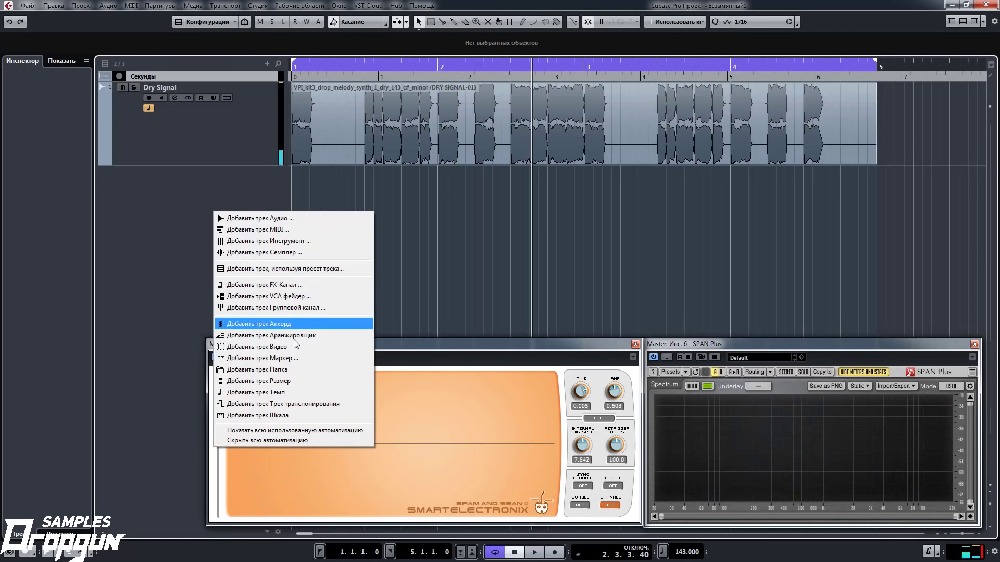
click(264, 285)
text(Side Chain)
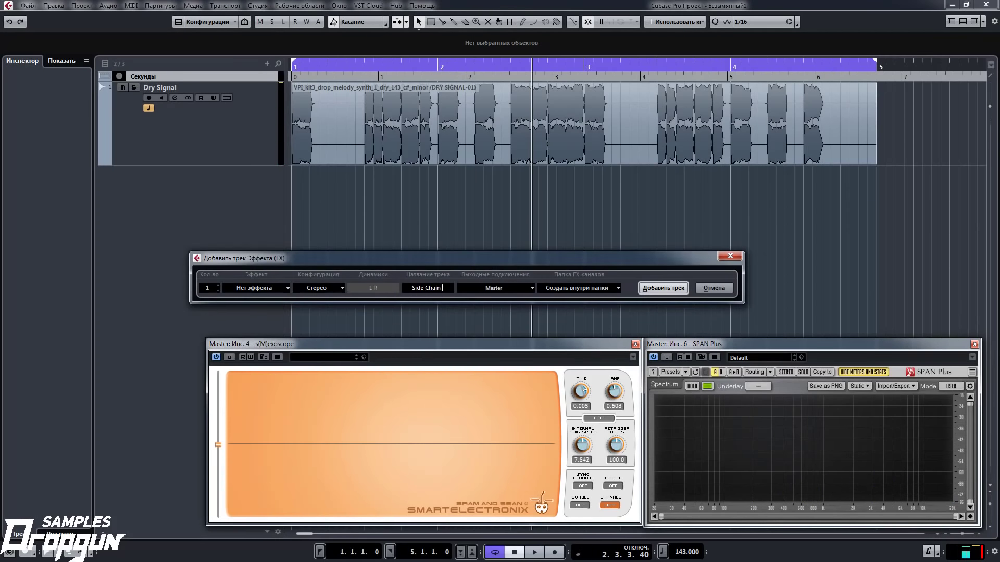
text( Reverb)
key(Return)
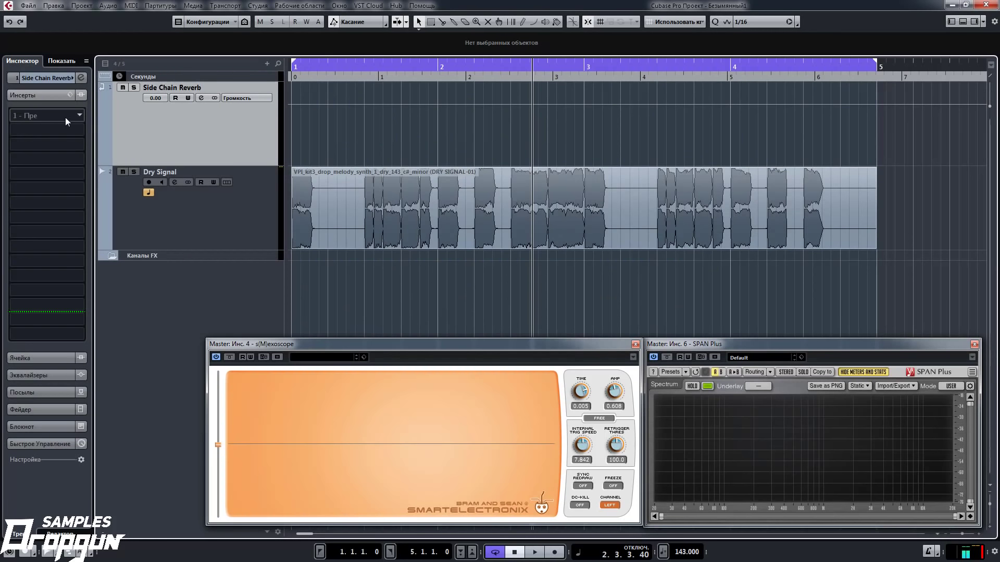
Step: Load ValhallaRoom_x64 into the first insert slot of Side Chain Reverb
click(65, 119)
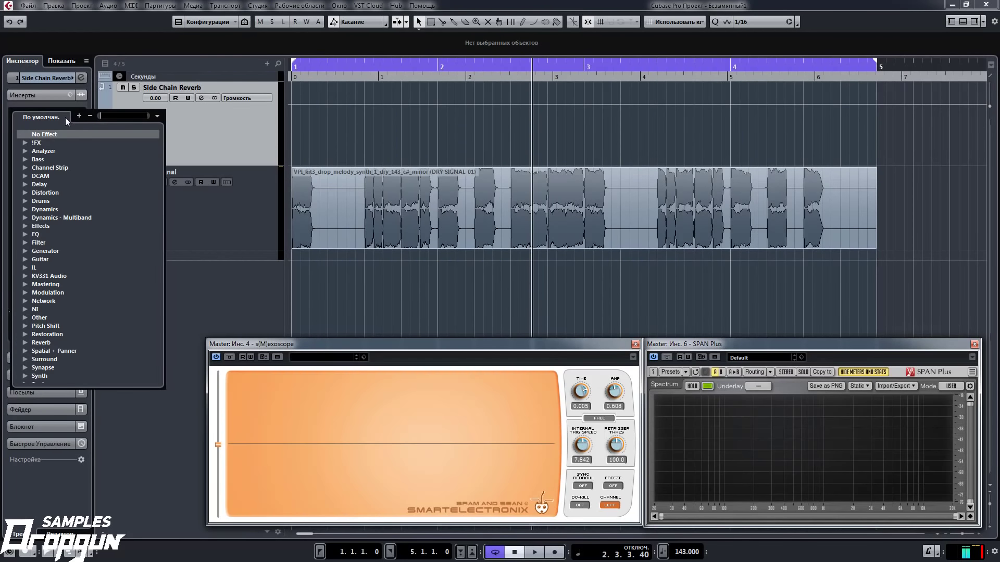
text(valh)
click(108, 185)
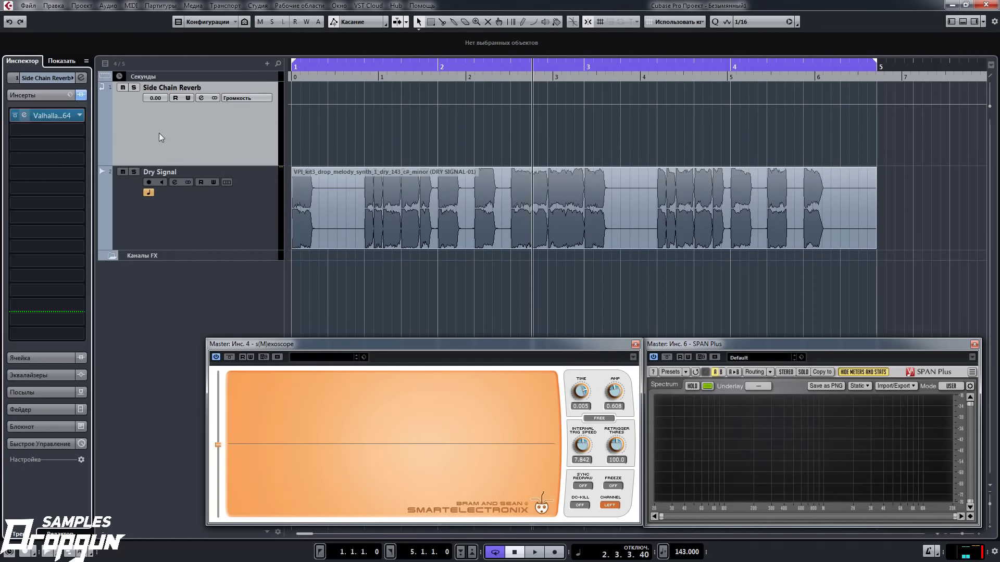
Step: Set ValhallaRoom to the Halls > LongStereoHall preset with predelay at 0 ms
click(557, 327)
mouse_move(576, 270)
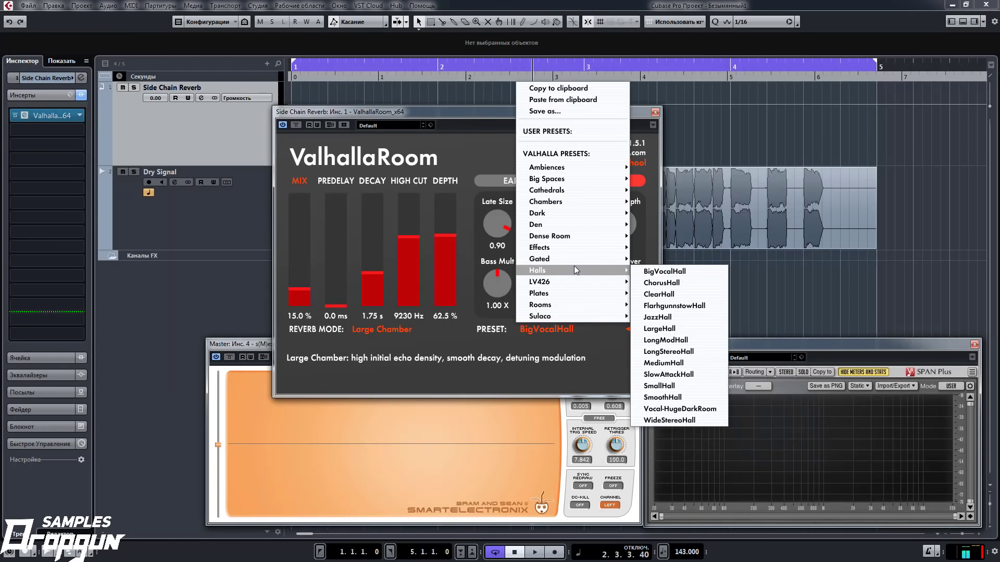
click(691, 351)
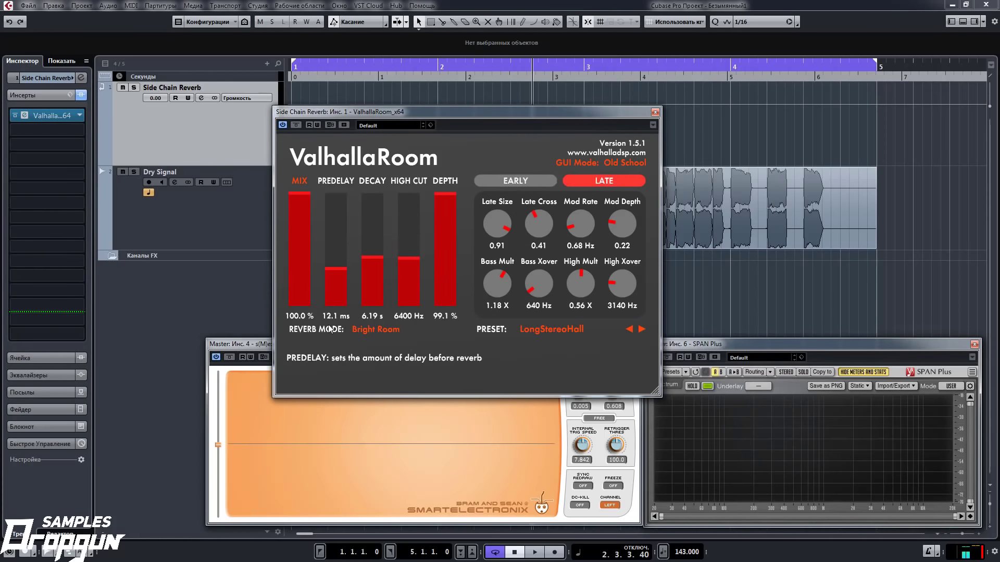
drag(335, 281, 336, 333)
click(655, 112)
click(51, 116)
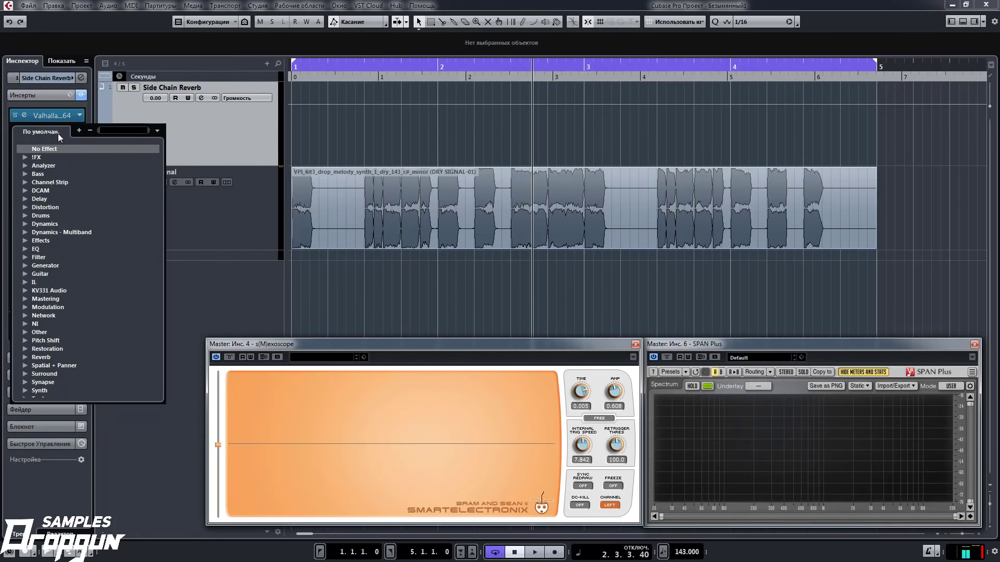
Step: Load C1 comp Stereo in insert slot 2 with the Classic compressor preset
text(c1)
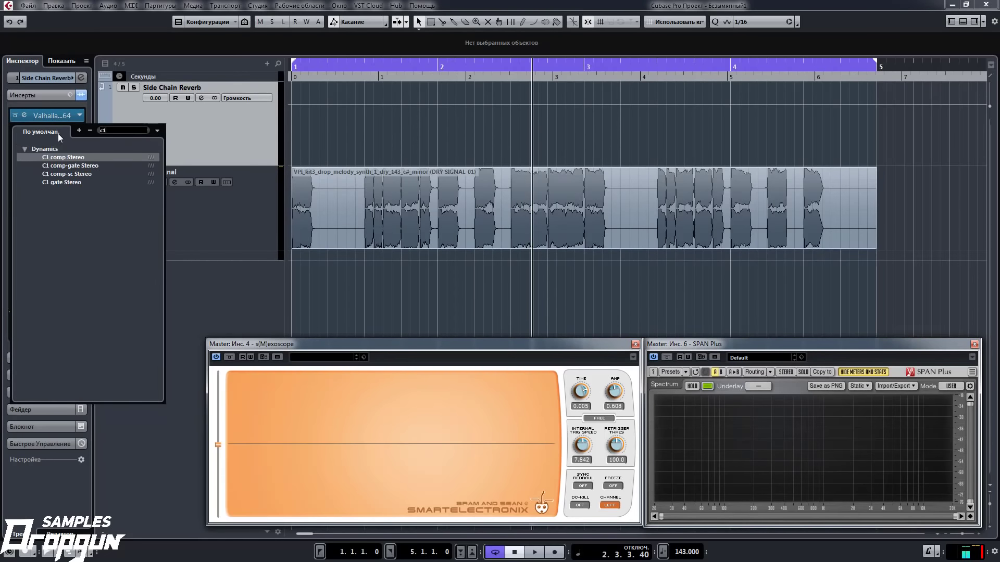
click(52, 165)
click(611, 148)
click(662, 211)
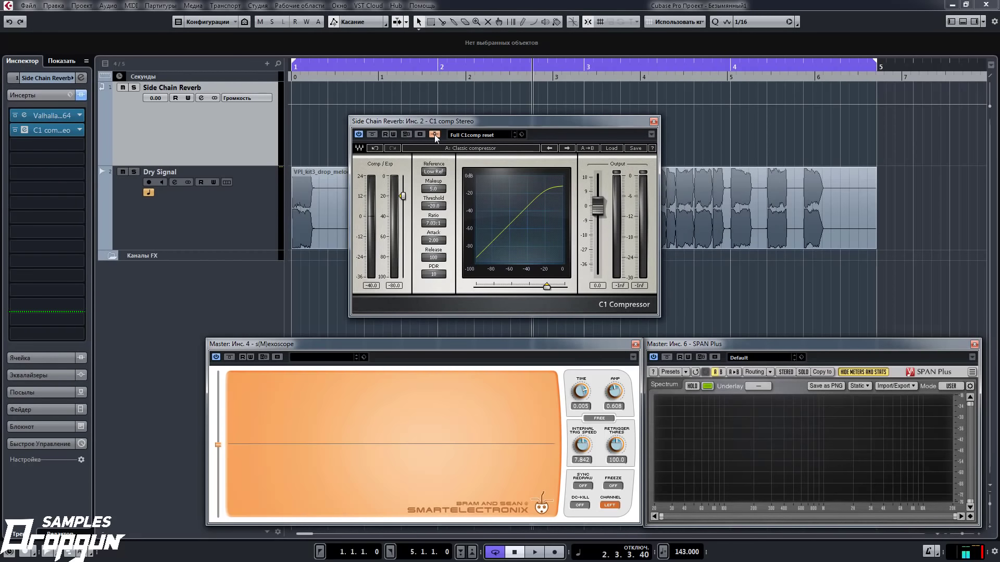
Step: Set the C1 to Makeup 0, Threshold -40, Ratio about 15:1, Release 125
click(440, 189)
text(0)
key(Return)
click(435, 206)
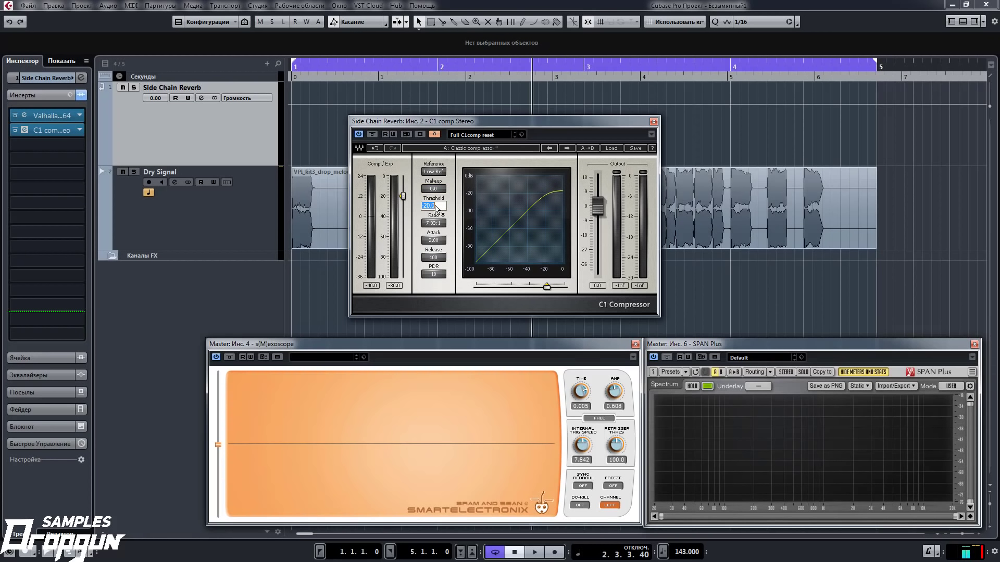
text(-40)
key(Return)
click(433, 225)
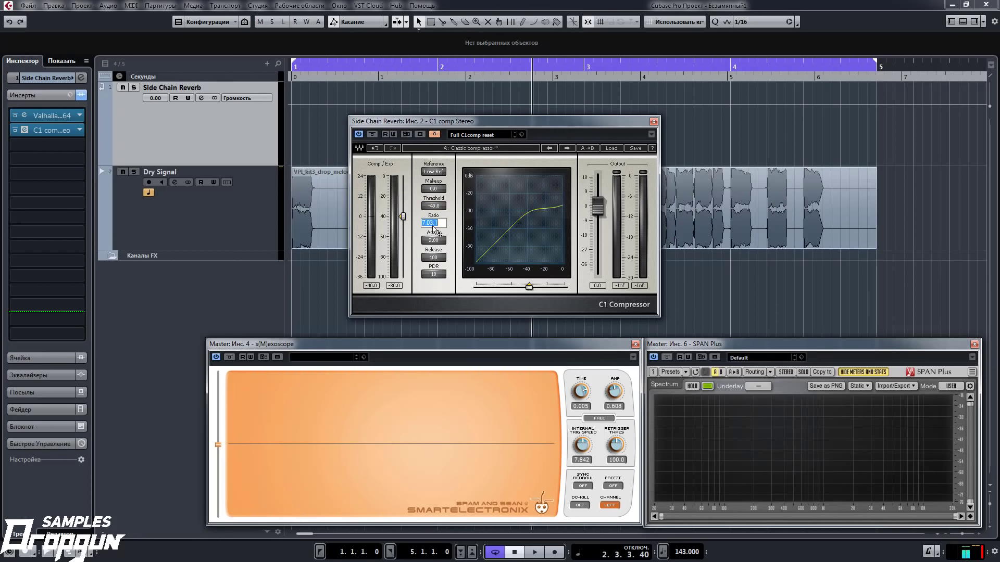
key(Return)
click(443, 258)
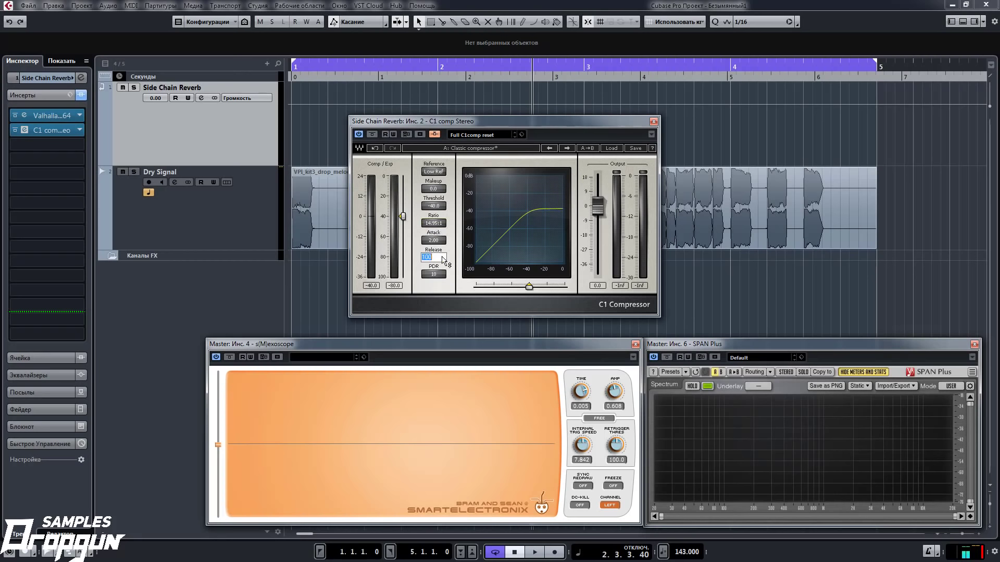
text(125)
key(Return)
Step: Load L2 Stereo in insert slot 3 with its threshold at -2
click(653, 121)
click(45, 143)
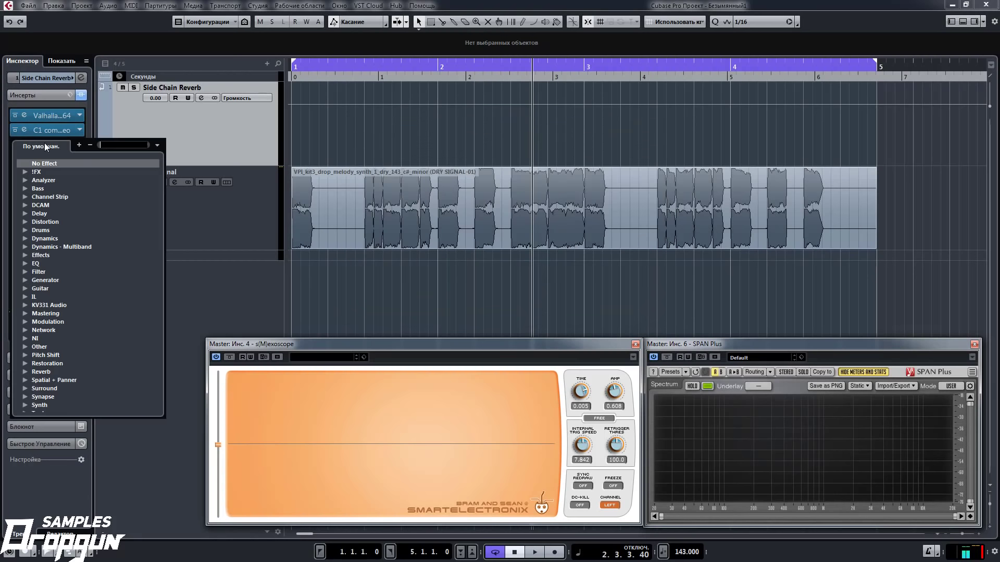
text(l2)
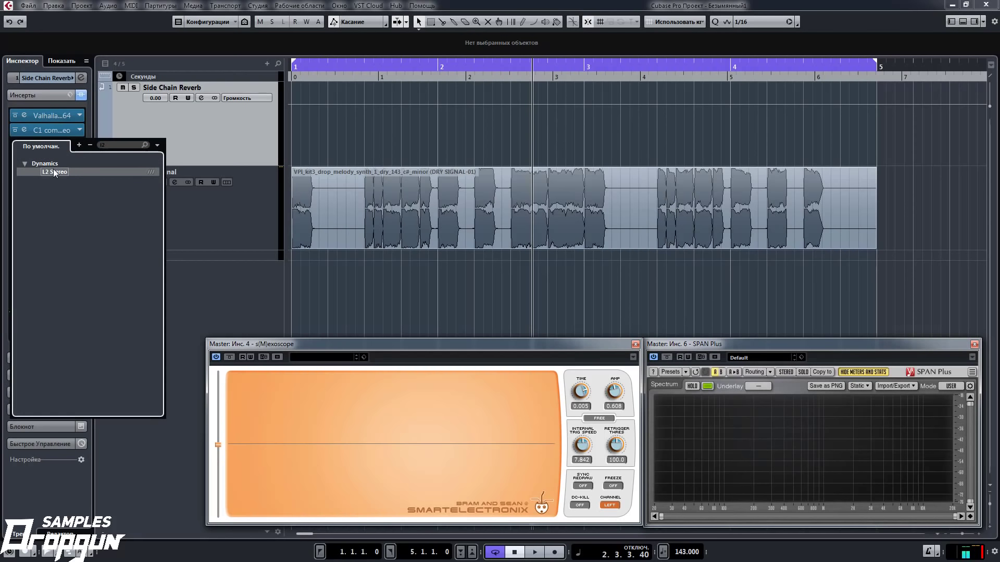
click(54, 172)
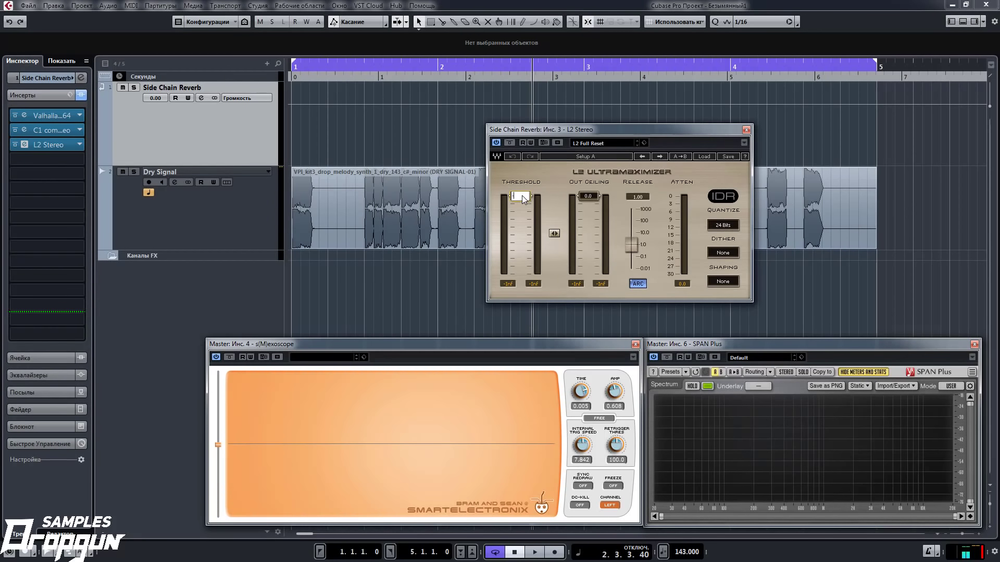
text(-2)
key(Return)
Step: Select the Dry Signal track and open its first send's destination list
click(747, 130)
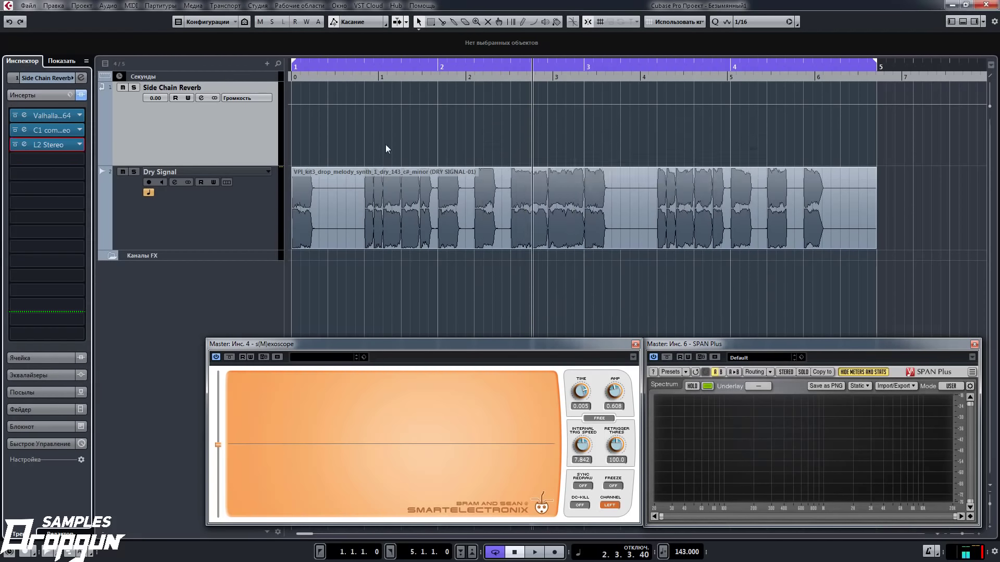
click(121, 215)
click(46, 202)
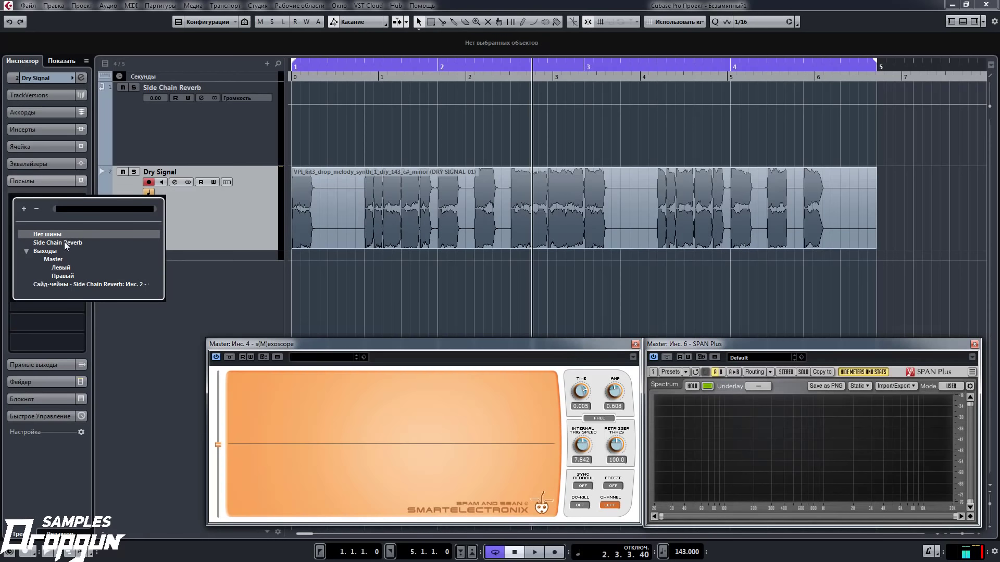
Step: Send Dry Signal to Side Chain Reverb and its side-chain input (Инс. 2), then play back
click(64, 242)
click(41, 208)
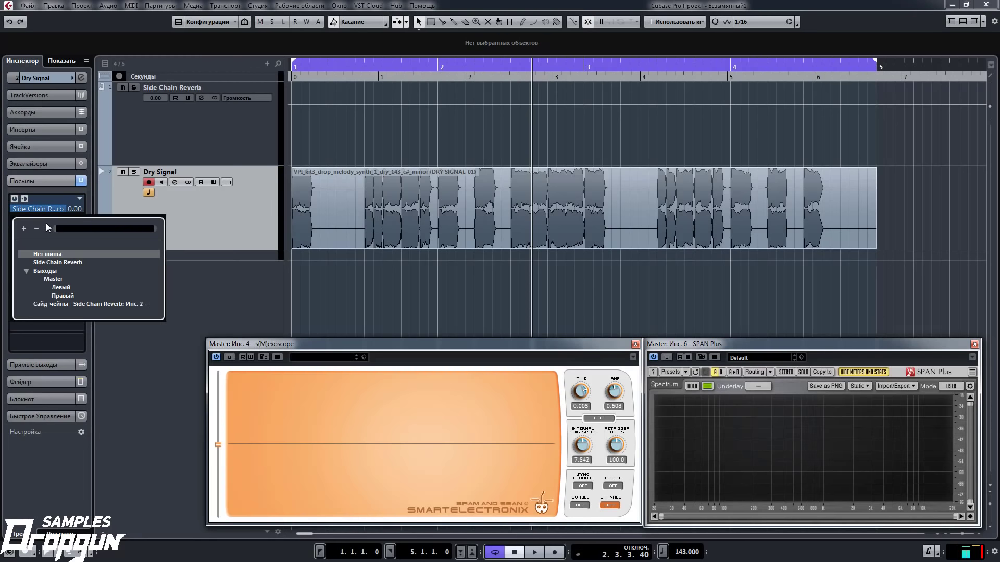
click(82, 304)
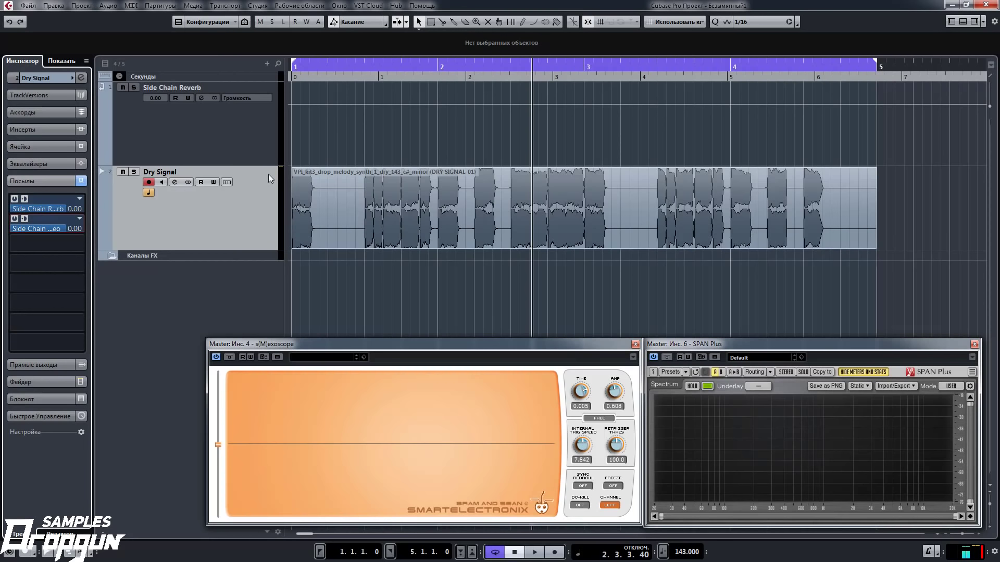
key(space)
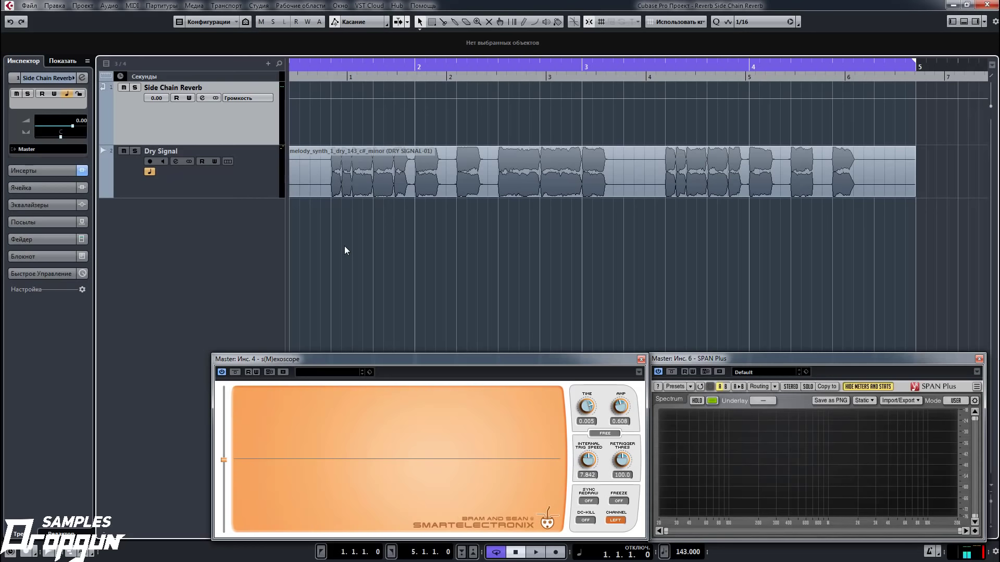
Step: Bypass Dry Signal's sends and copy Side Chain Reverb's ValhallaRoom, C1 and L2 inserts onto it
click(174, 186)
click(82, 285)
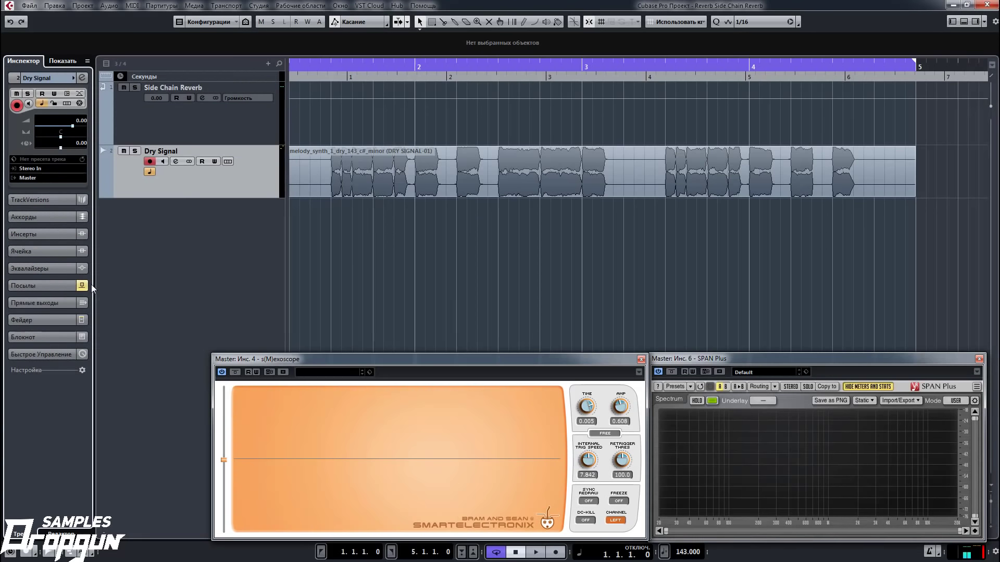
key(F3)
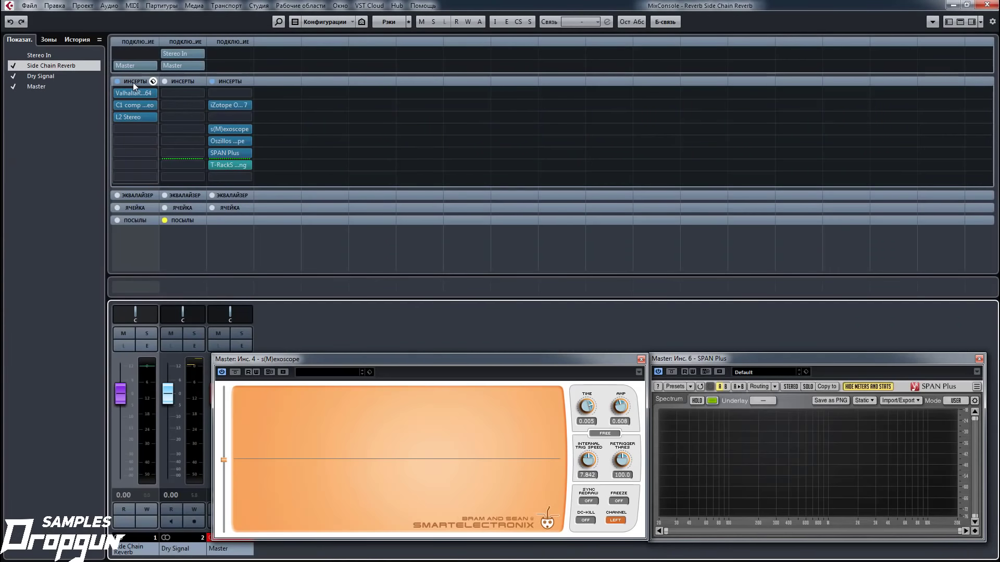
drag(132, 82, 184, 80)
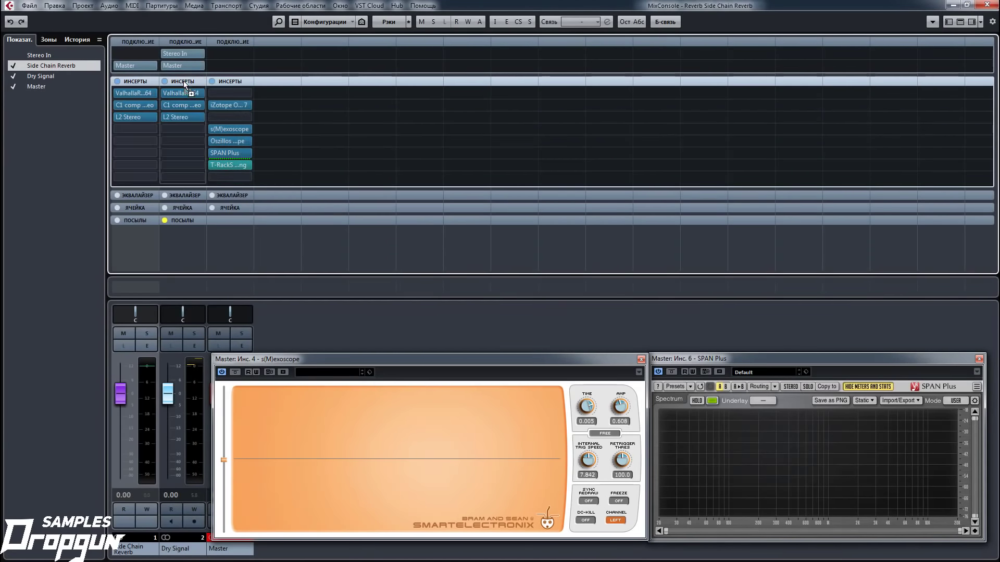
key(F3)
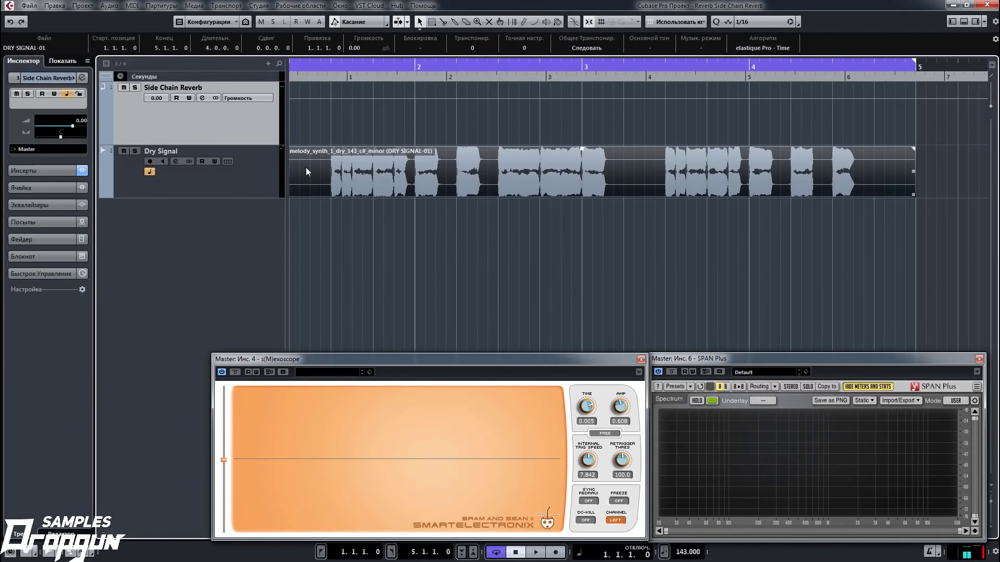
Step: Create the rendered Dry Signal (R) track, show Dry Signal's inserts, and zoom to fit the events
right_click(321, 191)
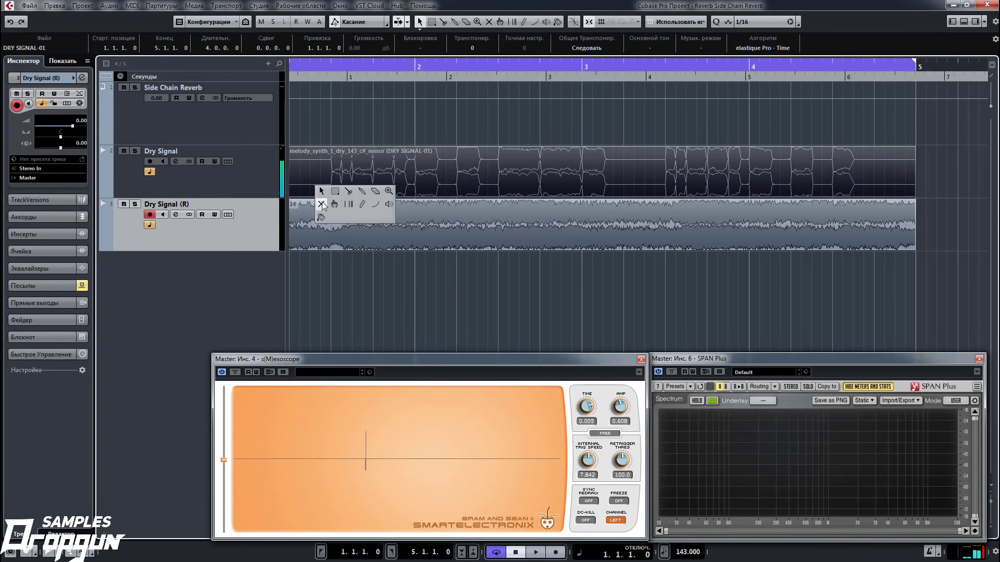
click(322, 204)
key(1)
click(208, 186)
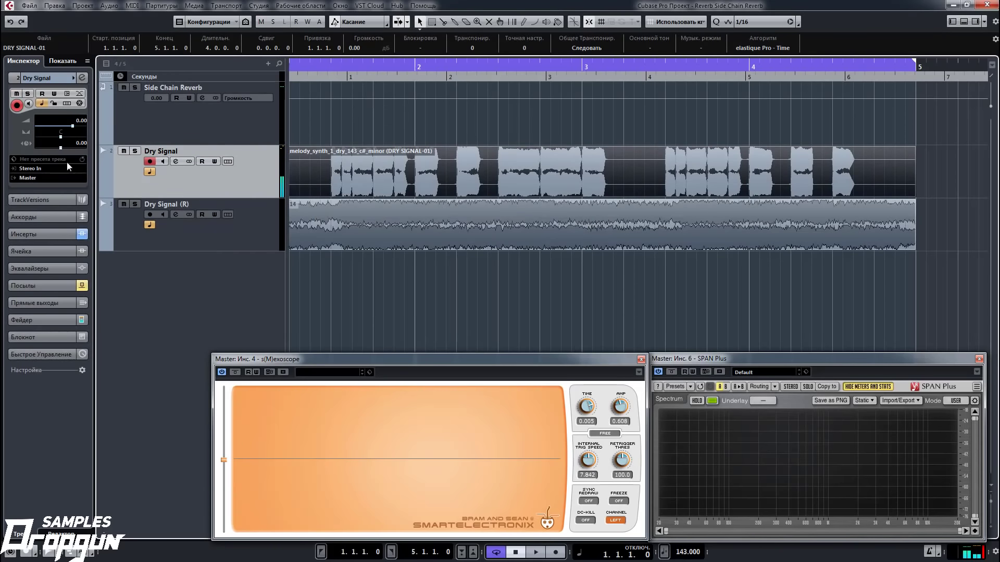
click(80, 234)
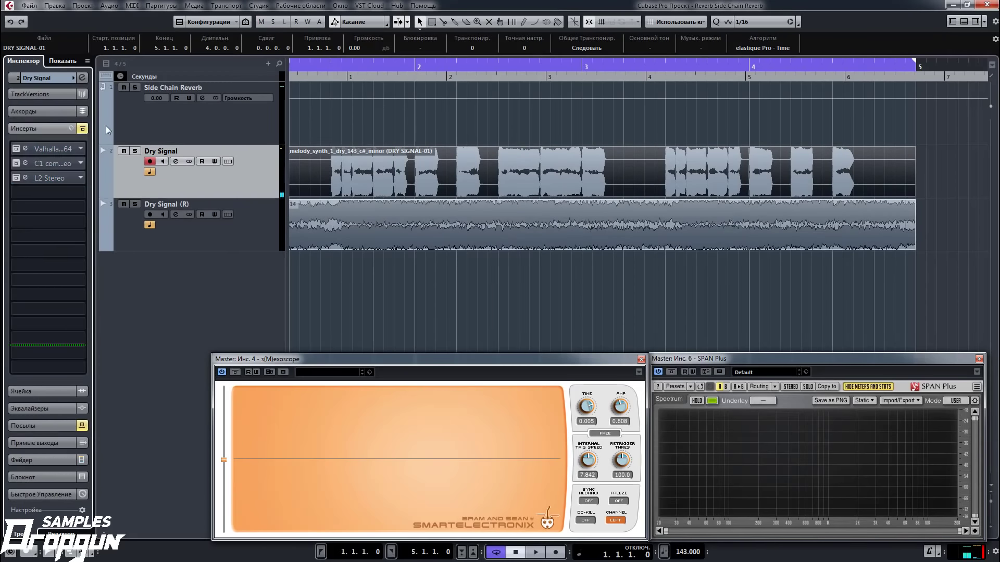
click(405, 287)
key(shift+f)
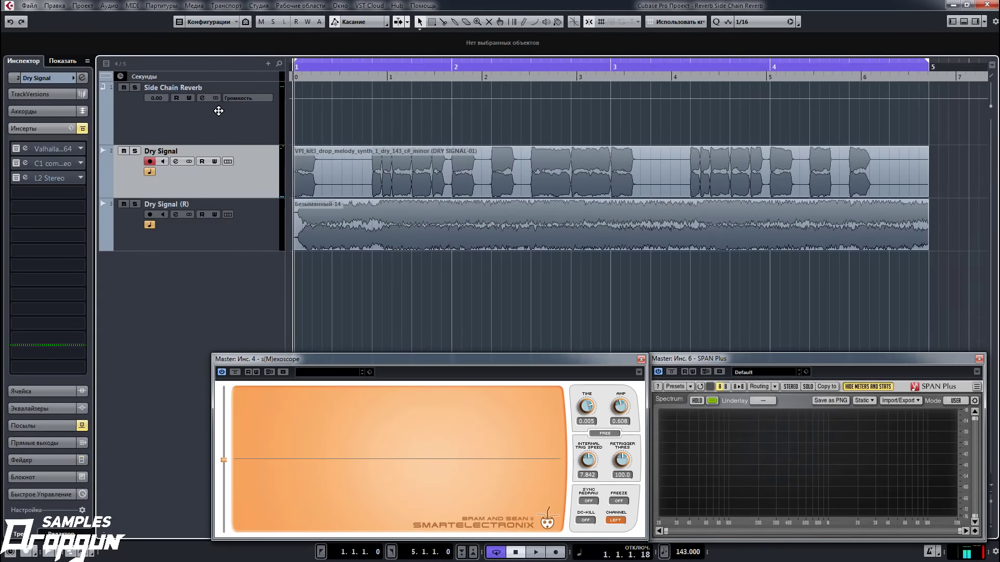
key(shift+f)
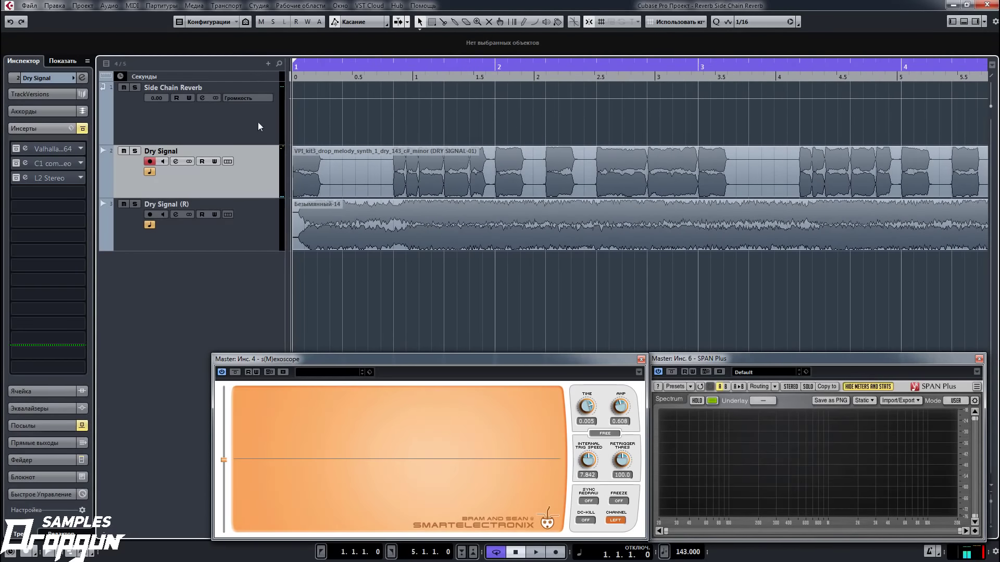
Step: Split the Dry Signal (R) reverb event at three note boundaries
alt+click(316, 226)
alt+click(394, 226)
alt+click(483, 226)
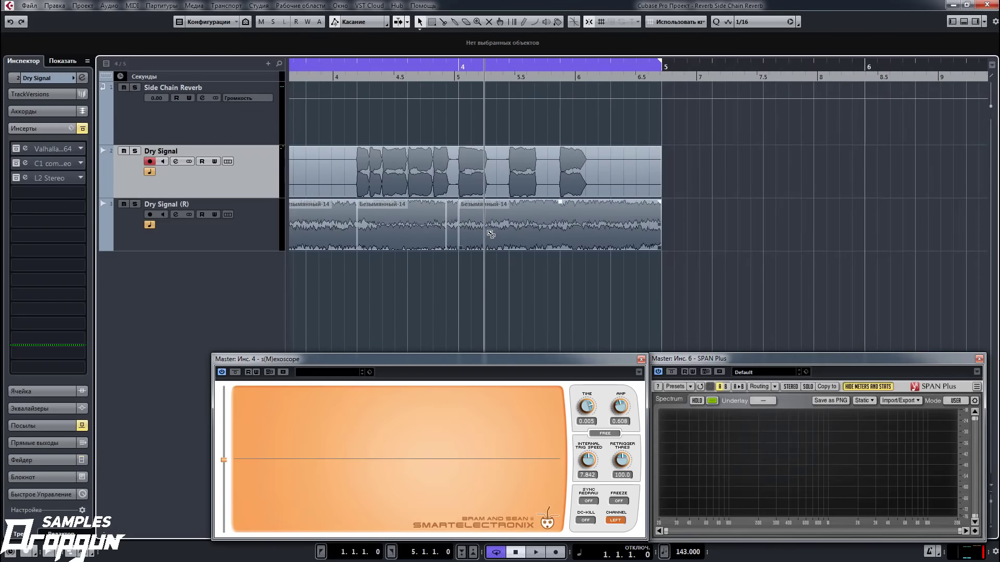
Step: Select the reverb pieces on Dry Signal (R) that overlap the melody
drag(286, 219, 245, 219)
click(265, 229)
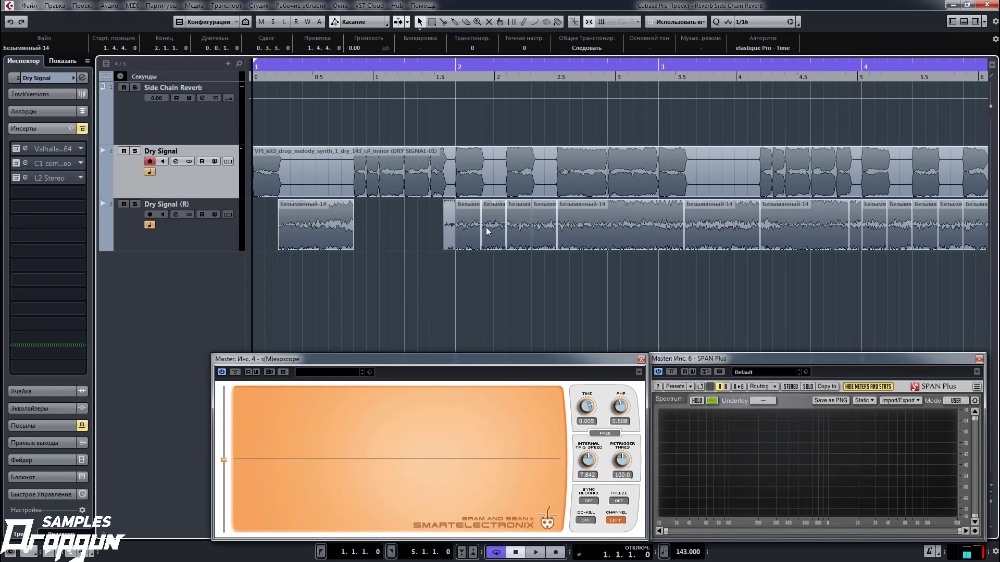
click(855, 224)
scroll(895, 215, right, 5)
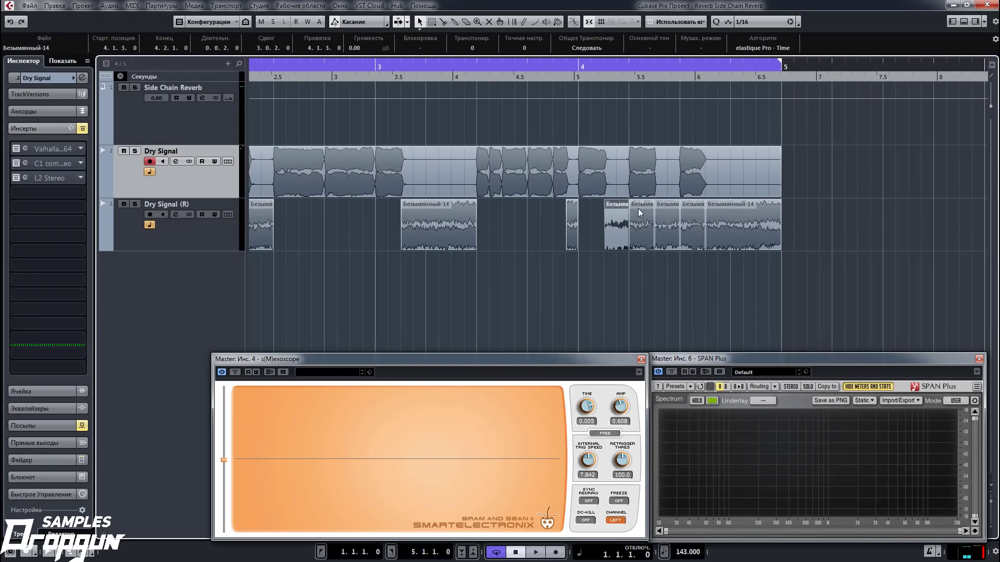
key(Left)
key(Left)
key(Left)
key(Left)
Step: Start the reverb pieces slightly earlier and drag in a fade-in on them
key(h)
key(h)
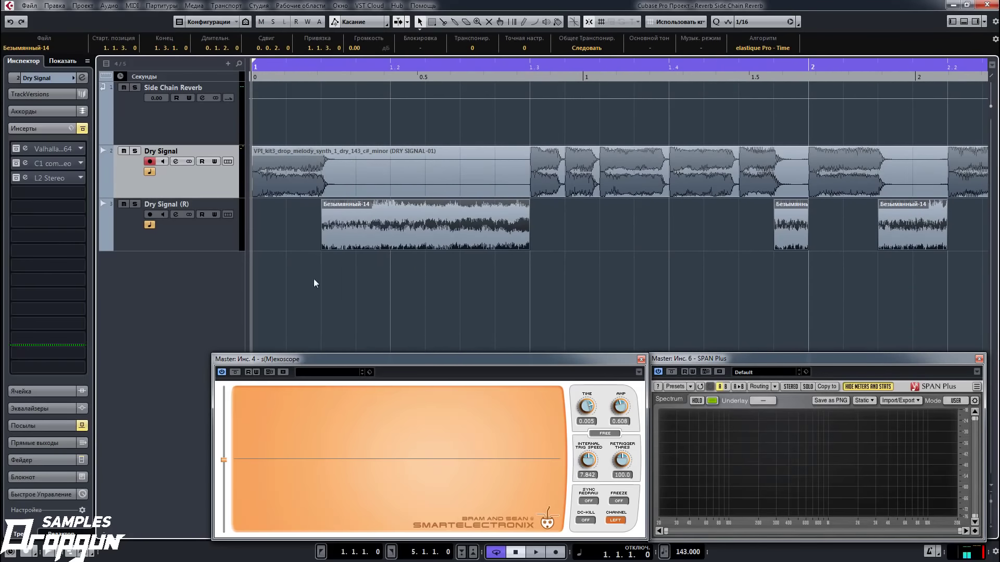
drag(322, 248, 315, 248)
drag(316, 207, 351, 207)
key(g)
key(g)
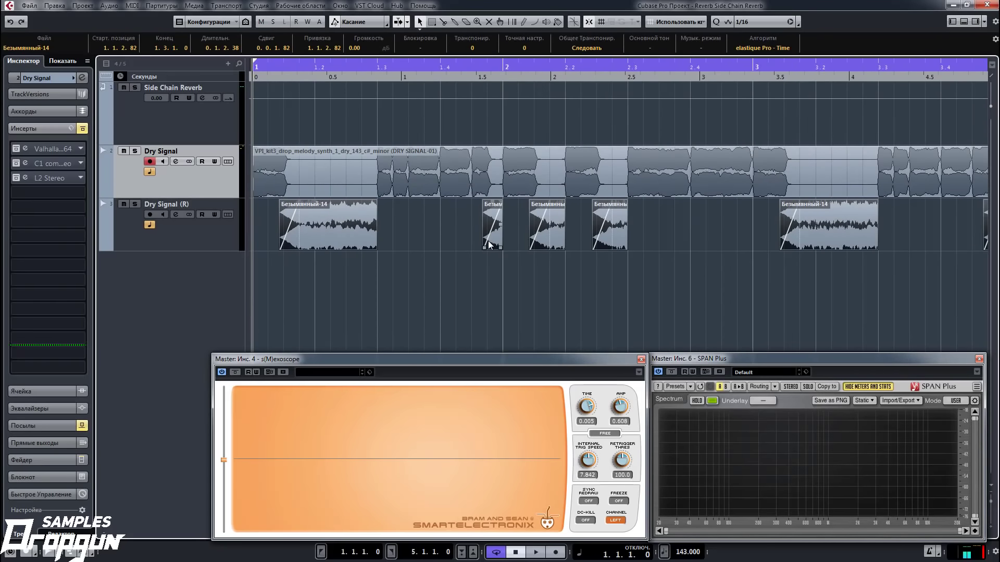
scroll(773, 235, right, 3)
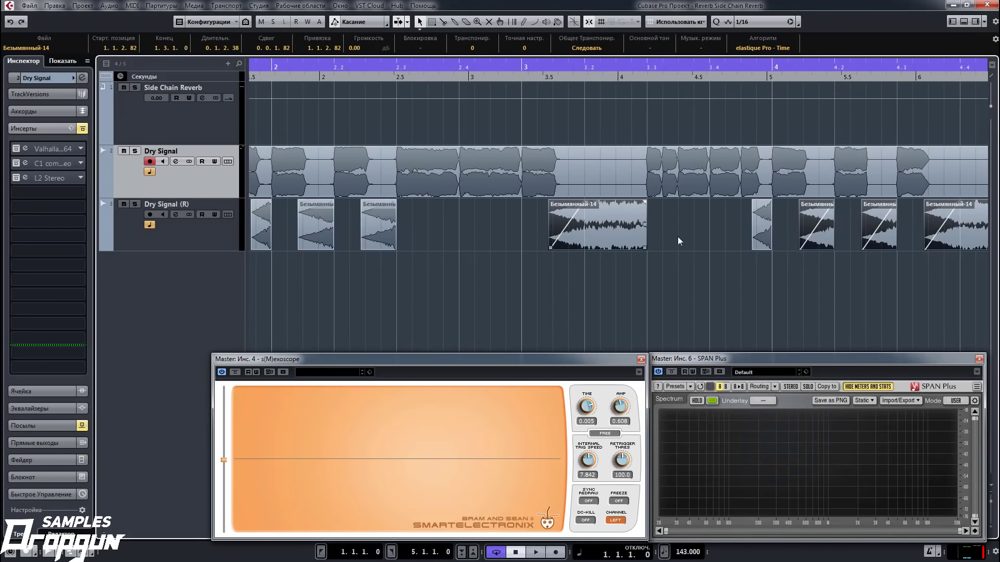
key(g)
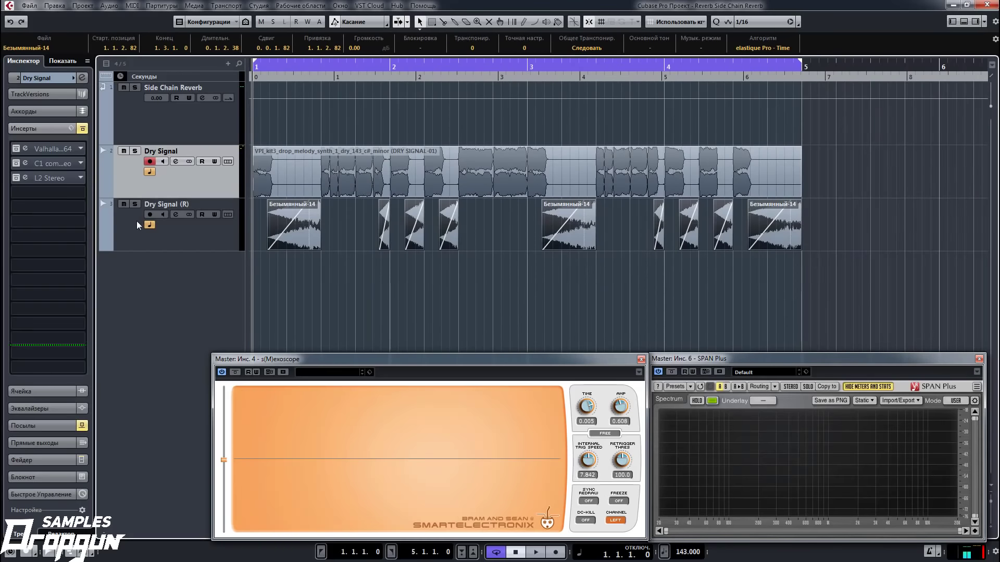
Step: Apply a curved fade-in shape to the pieces, then return to the project start
double_click(284, 227)
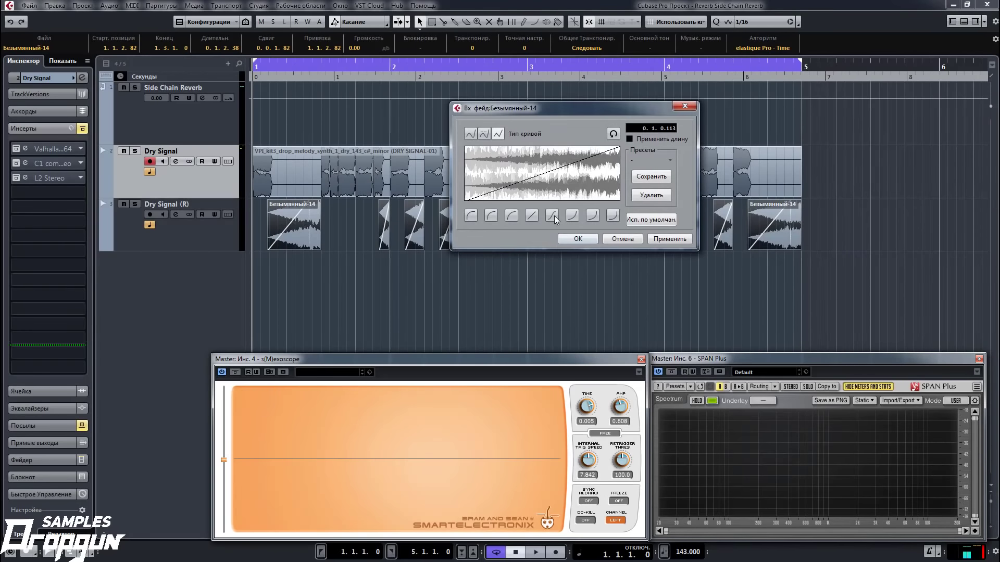
click(554, 215)
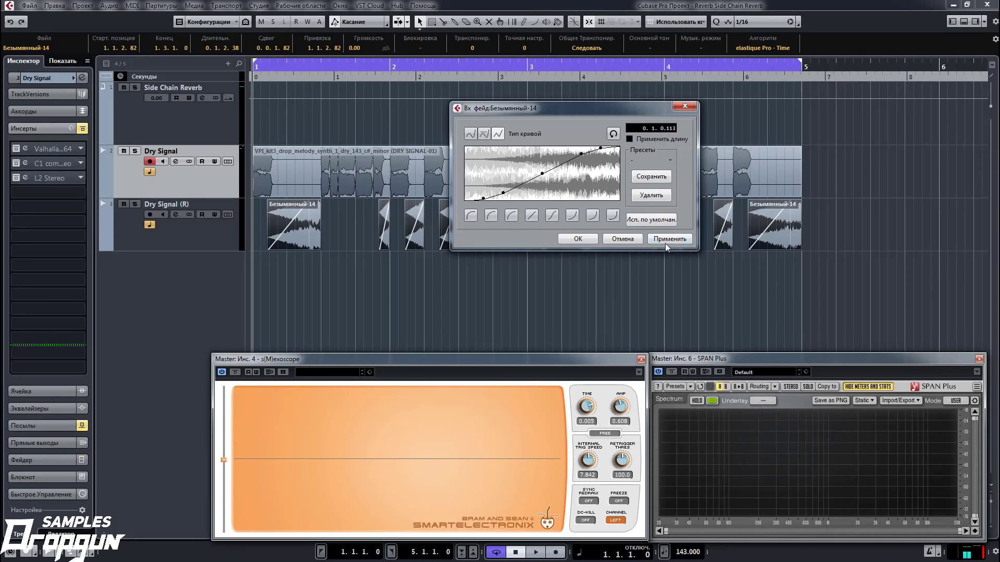
click(664, 239)
click(576, 239)
drag(740, 69, 765, 203)
key(shift+f)
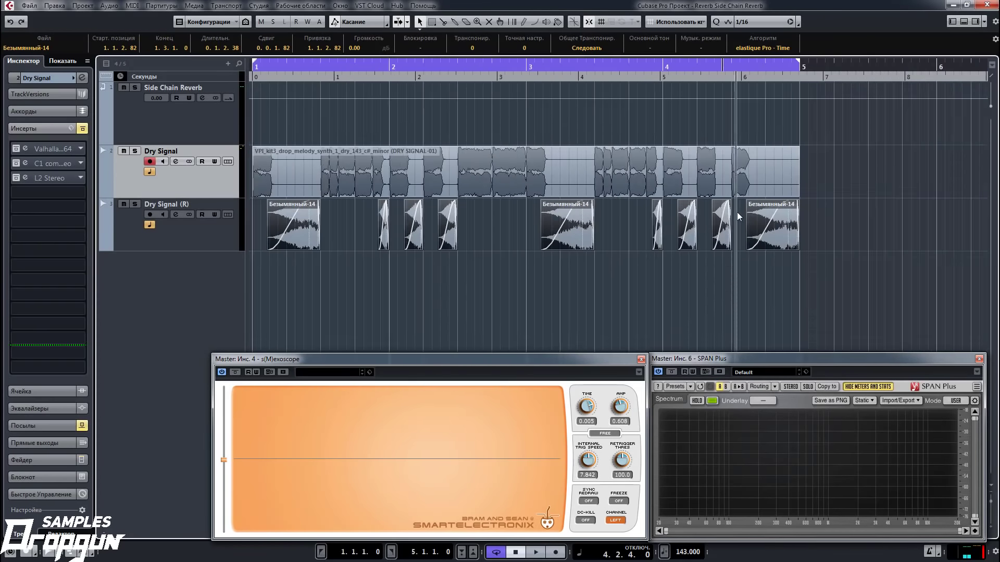
key(Home)
key(space)
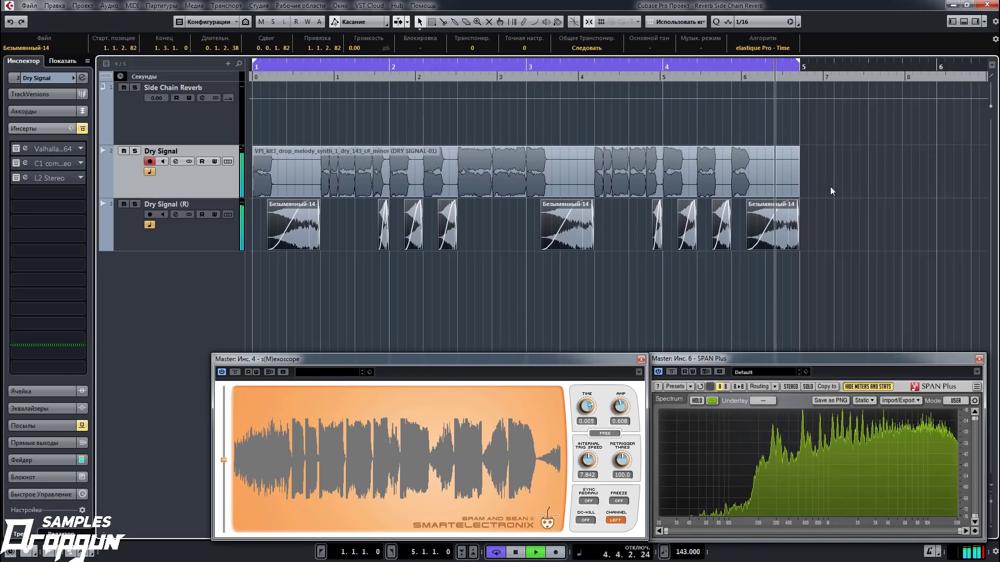
key(space)
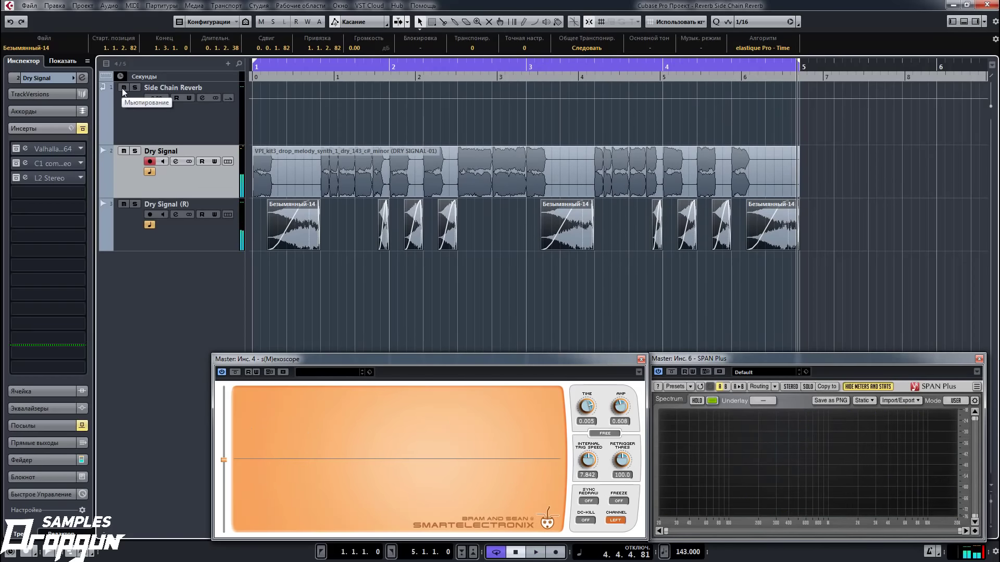